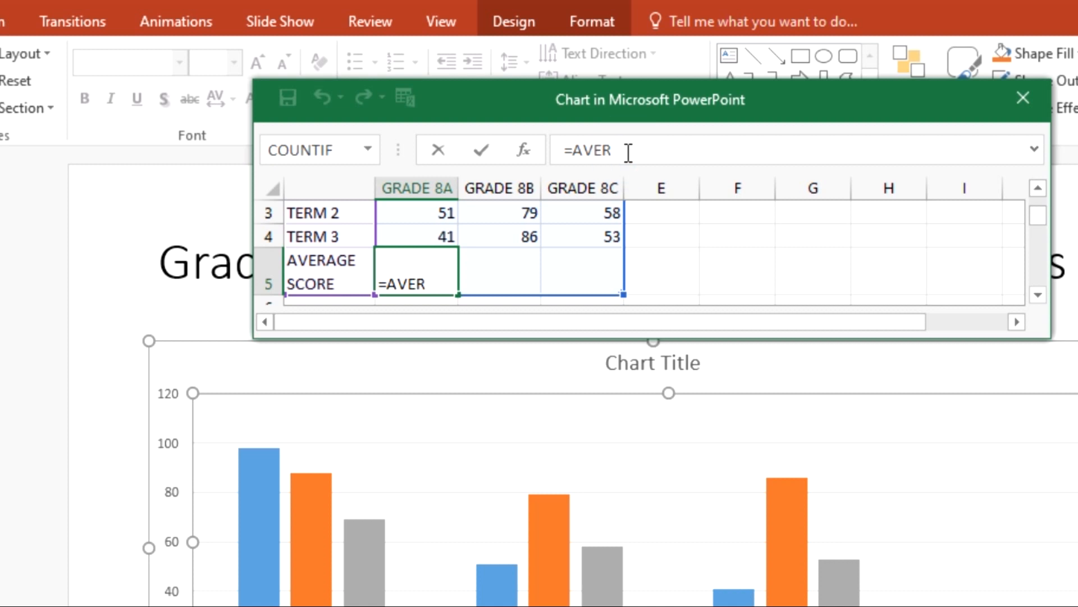
Step: Build an AVERAGE function with empty parentheses in cell B5 of the chart's data sheet
{"action": "type", "text": "V"}
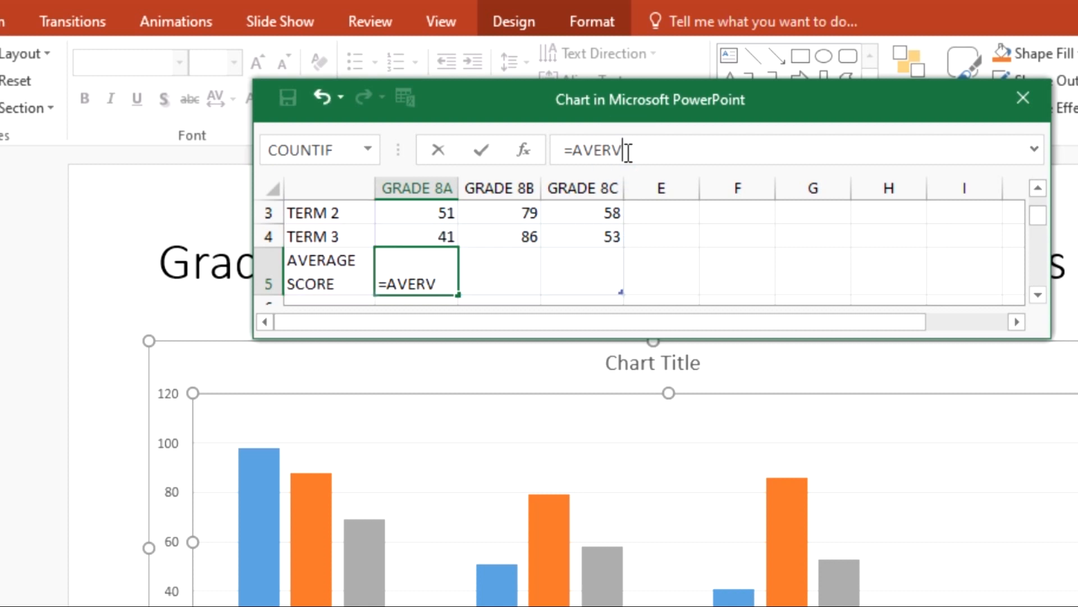
{"action": "key", "text": "BackSpace"}
{"action": "type", "text": "A"}
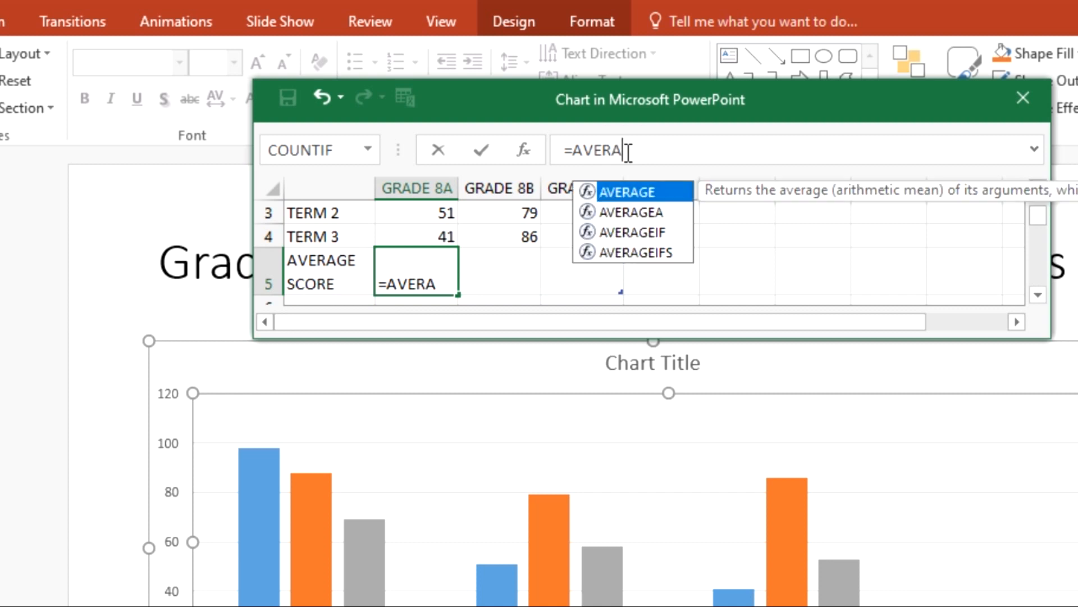
{"action": "key", "text": "Return"}
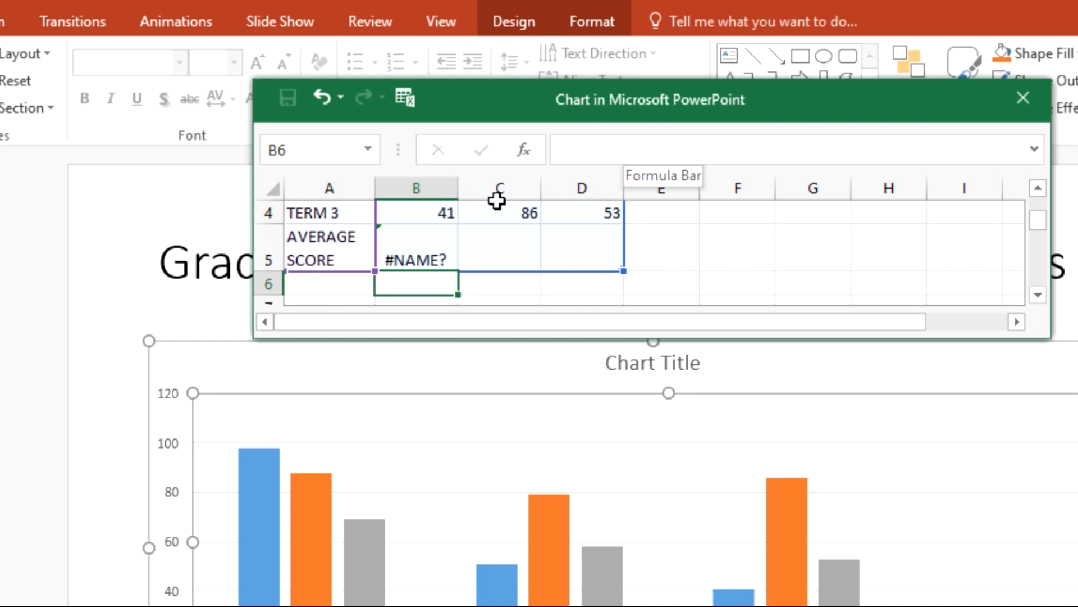
{"action": "left_click", "coordinate": [419, 260]}
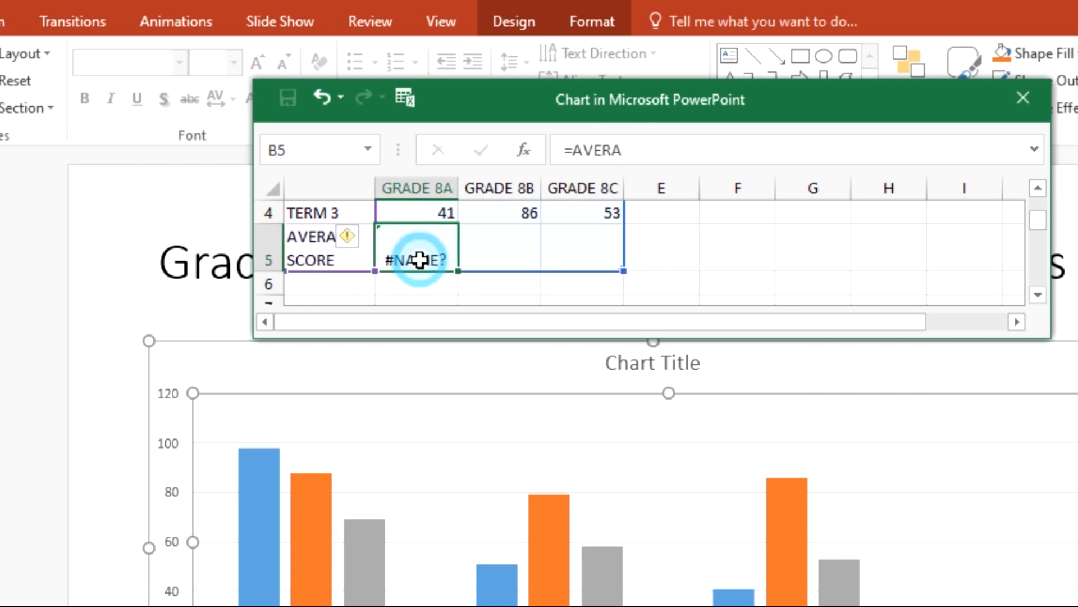
{"action": "left_click", "coordinate": [640, 150]}
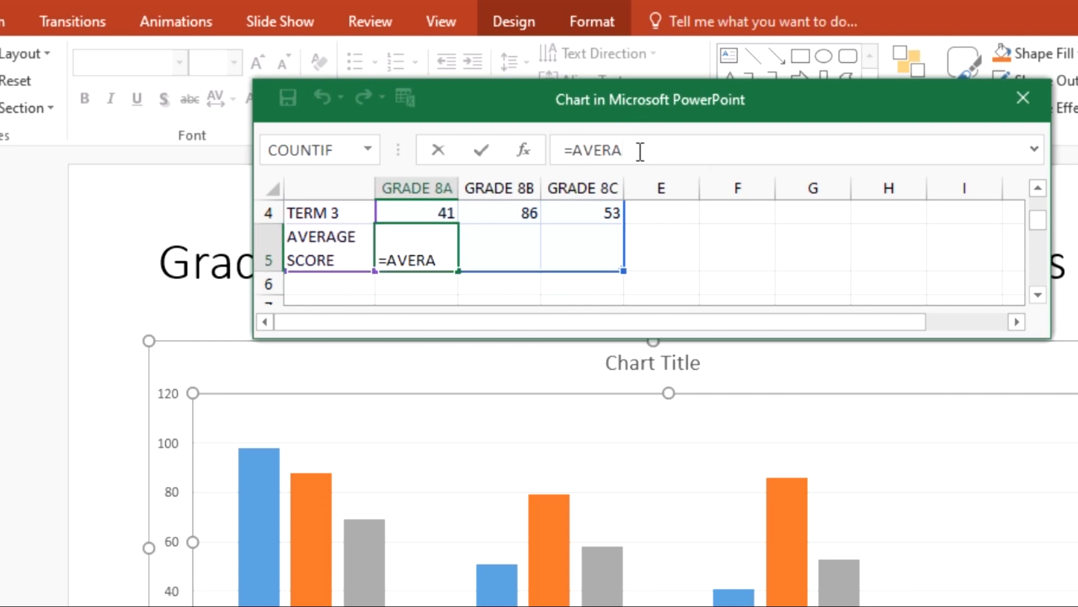
{"action": "type", "text": "GE"}
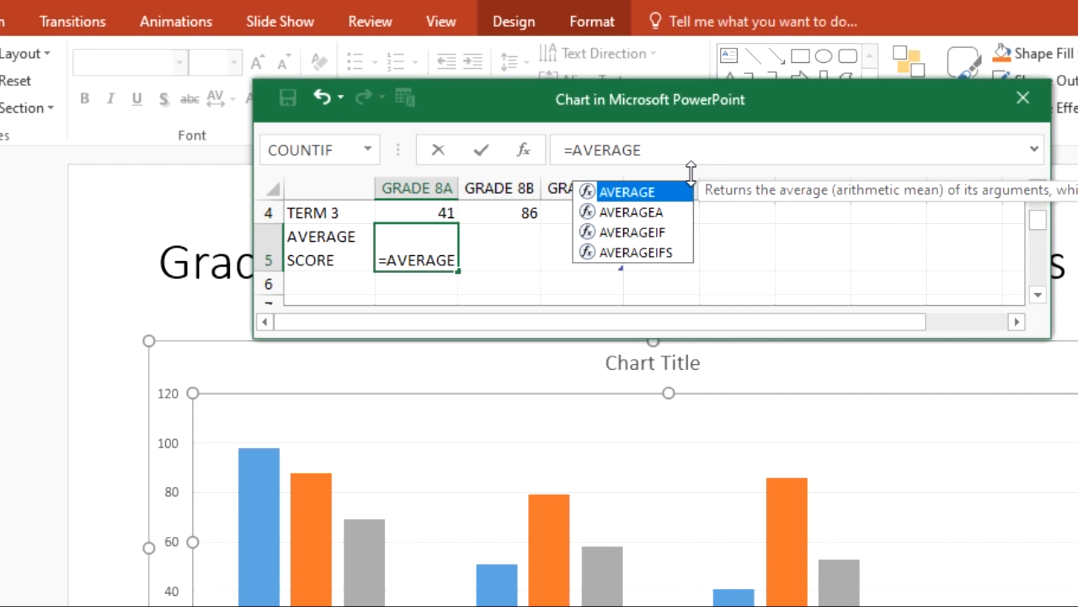
{"action": "type", "text": "("}
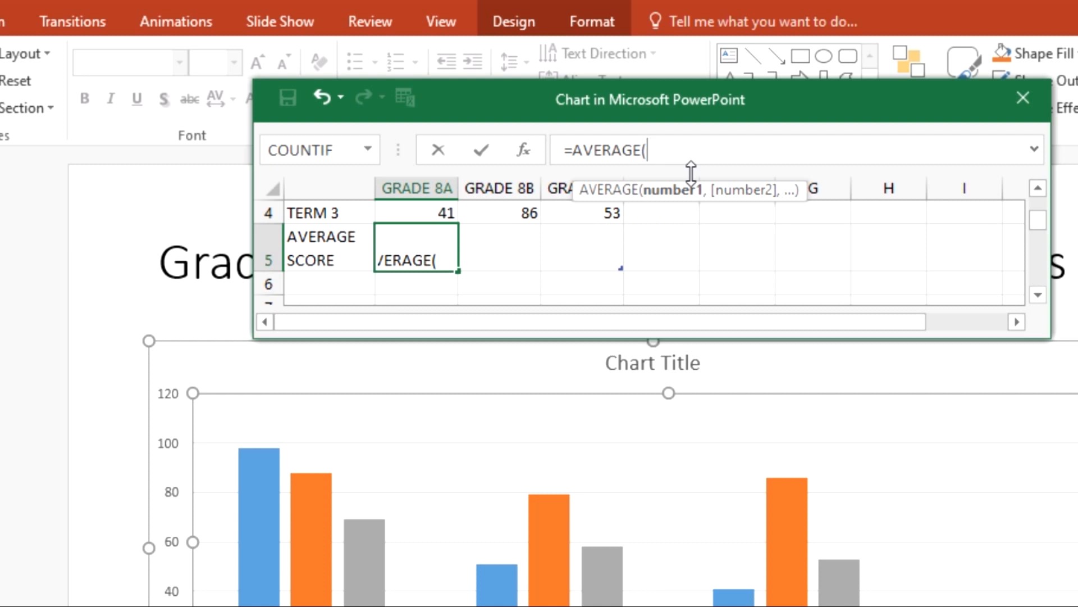
{"action": "type", "text": ")"}
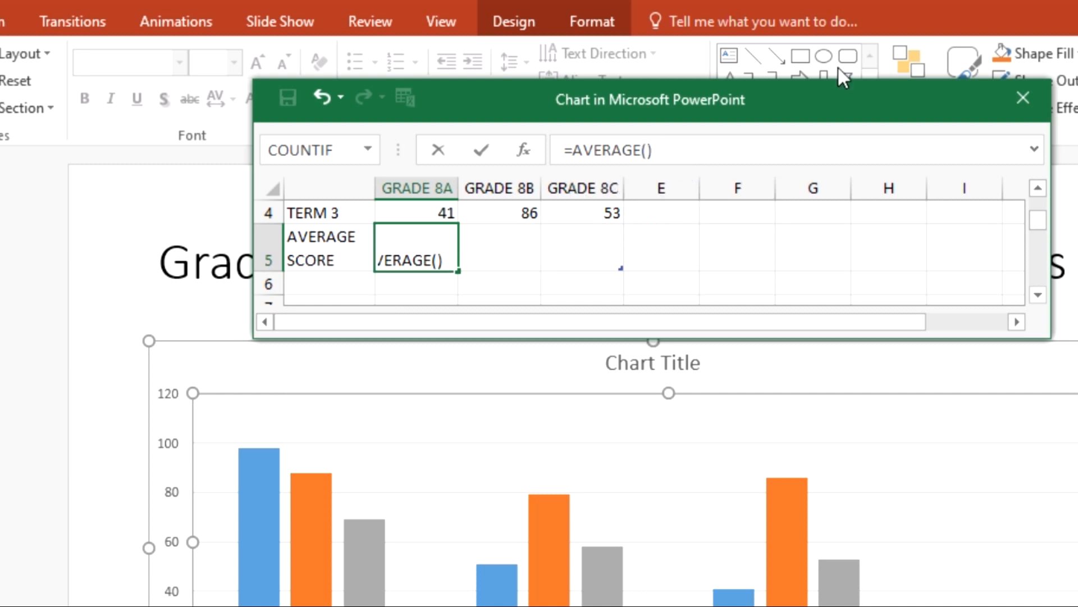
Step: Set B2:B4 as the range of the AVERAGE function in B5 and complete the formula
{"action": "left_click", "coordinate": [644, 150]}
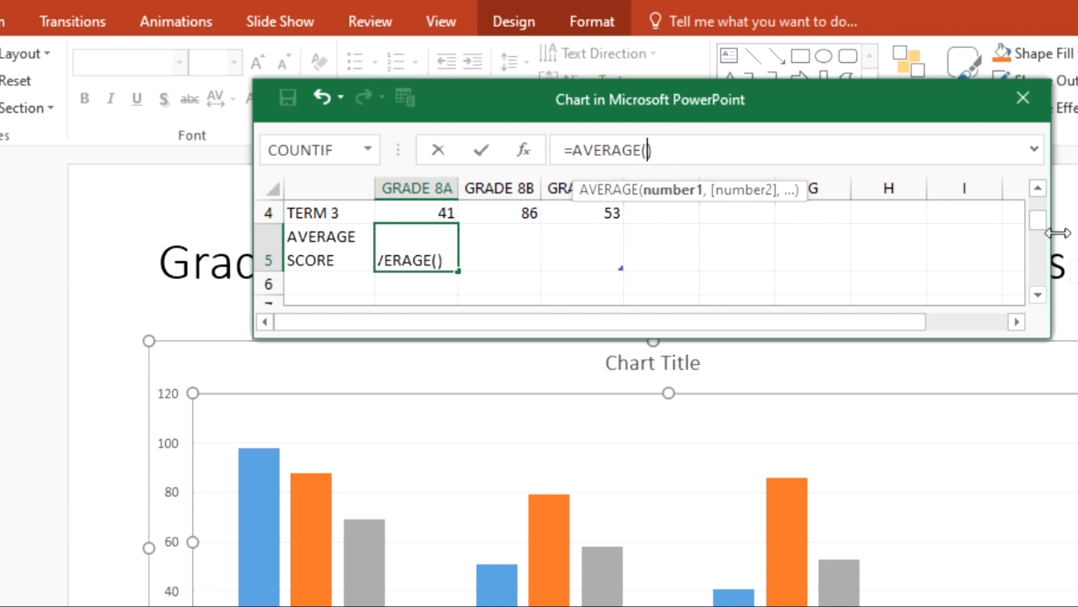
{"action": "left_click_drag", "start_coordinate": [1046, 224], "coordinate": [1046, 211]}
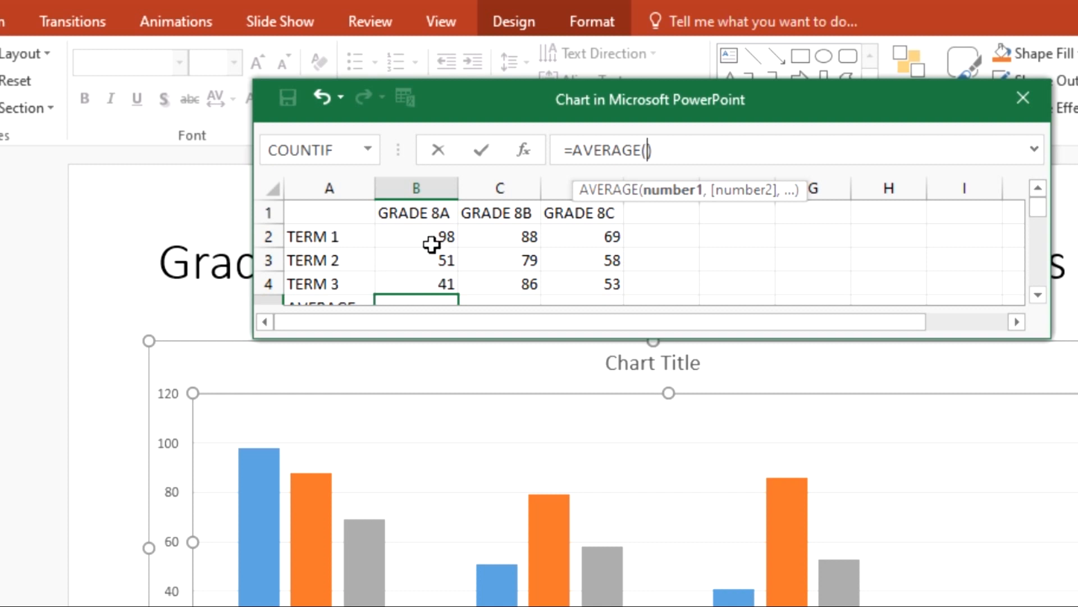
{"action": "left_click", "coordinate": [418, 233]}
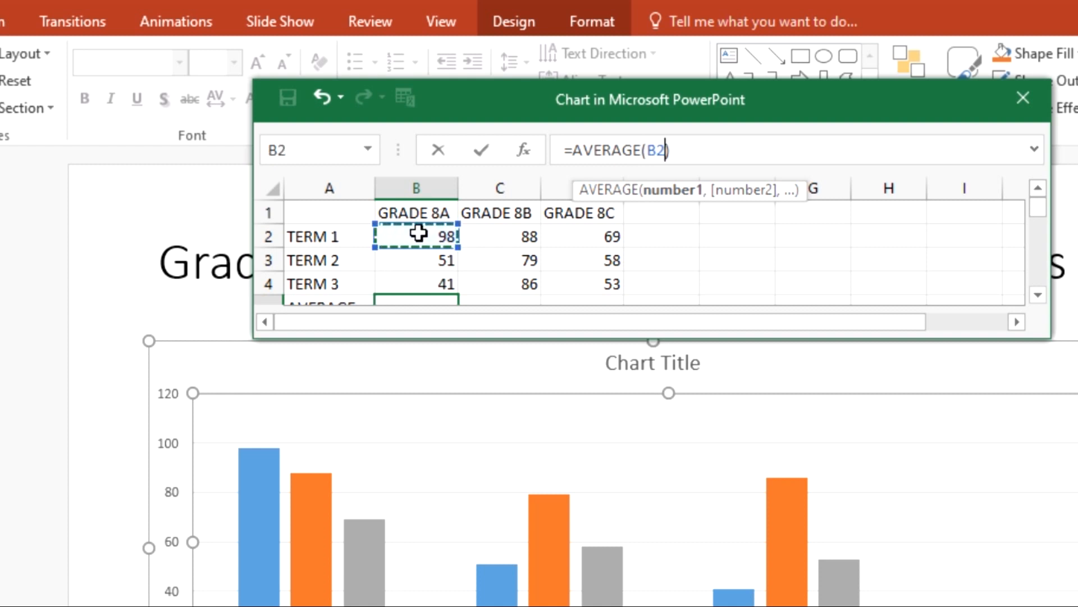
{"action": "left_click_drag", "start_coordinate": [418, 233], "coordinate": [419, 279]}
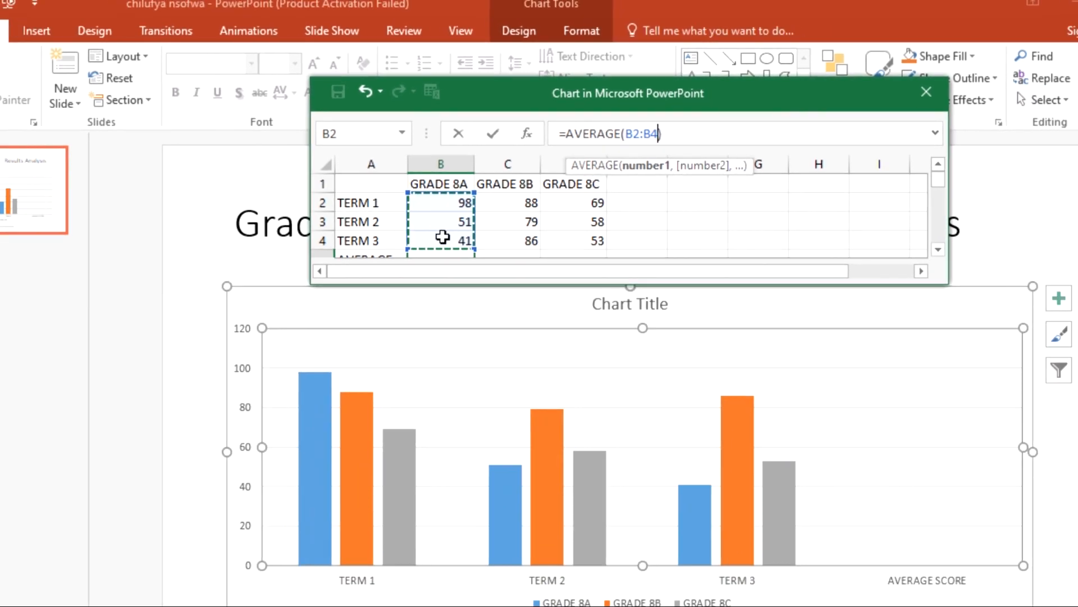
{"action": "key", "text": "Return"}
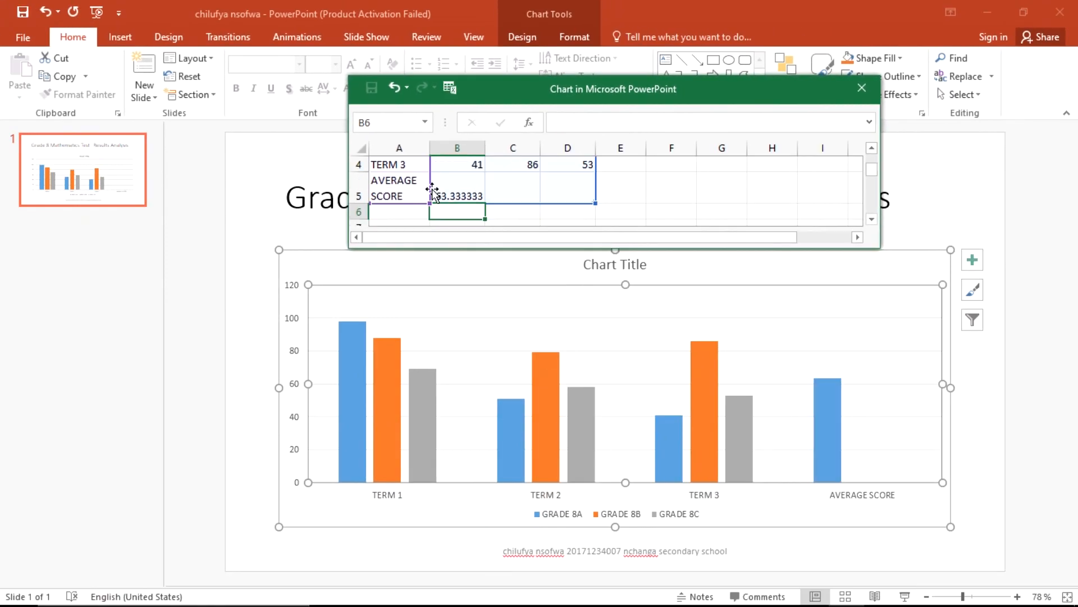
Step: Look over the chart data, then switch to the exam paper PDF and read the instructions following the average formula task
{"action": "scroll", "coordinate": [475, 188], "scroll_direction": "up", "scroll_amount": 1}
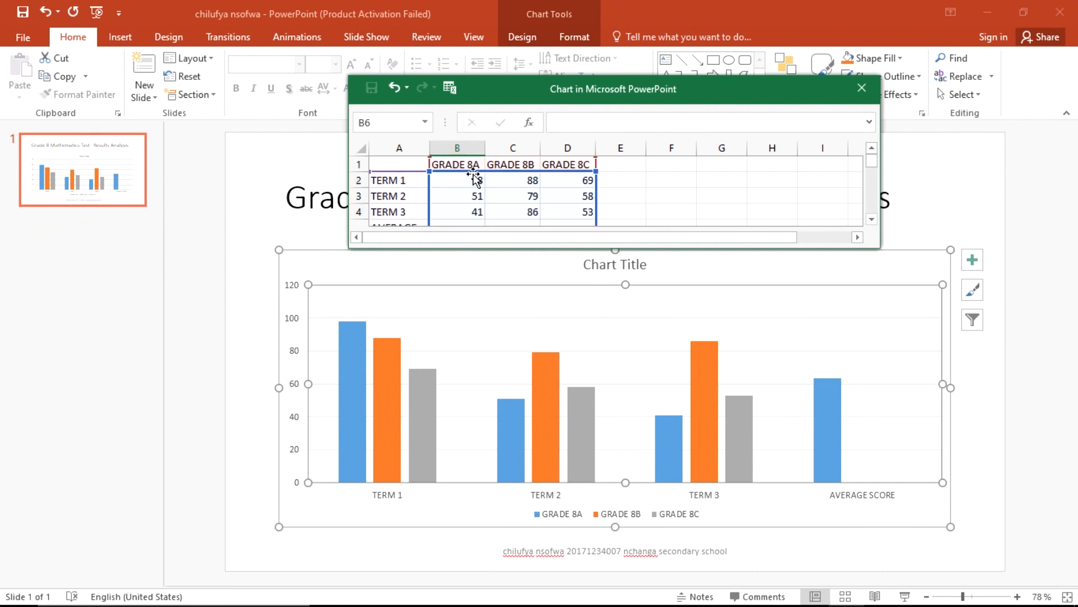
{"action": "scroll", "coordinate": [474, 177], "scroll_direction": "down", "scroll_amount": 2}
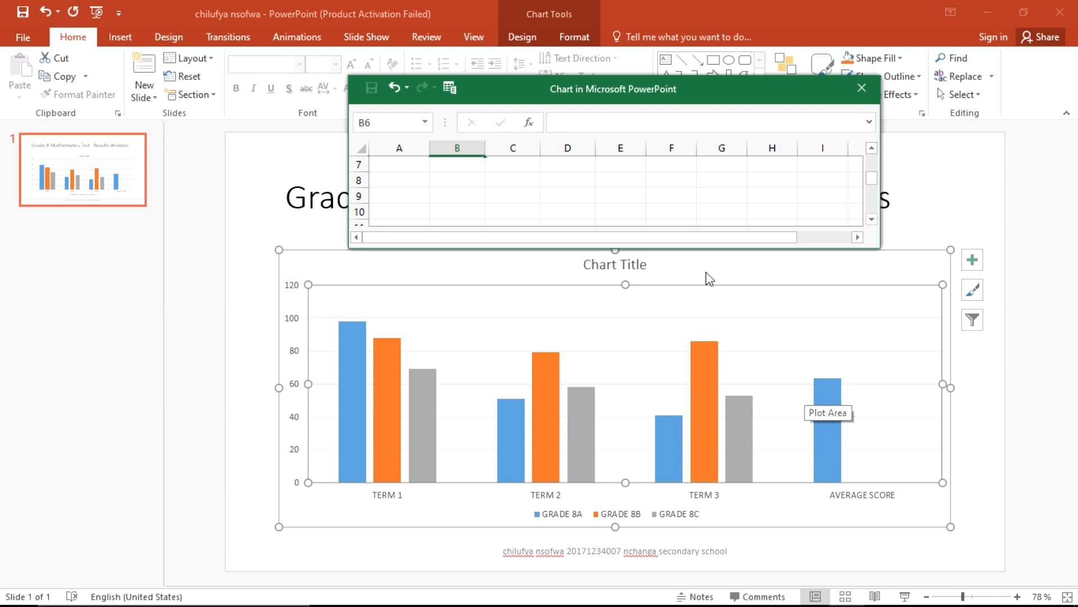
{"action": "scroll", "coordinate": [523, 194], "scroll_direction": "up", "scroll_amount": 2}
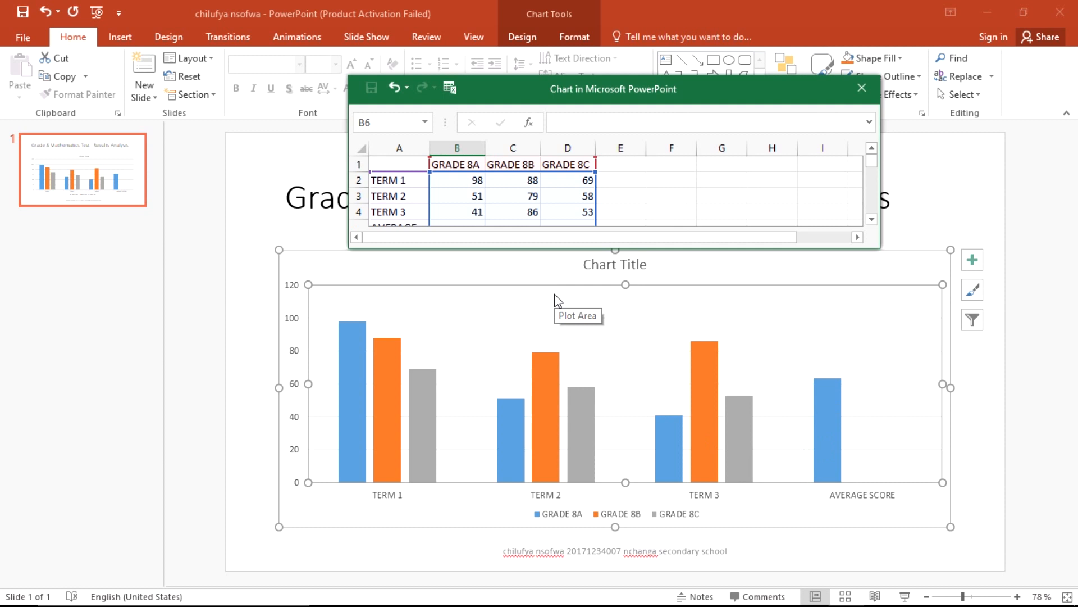
{"action": "key", "text": "alt+Tab"}
{"action": "scroll", "coordinate": [415, 202], "scroll_direction": "down", "scroll_amount": 3}
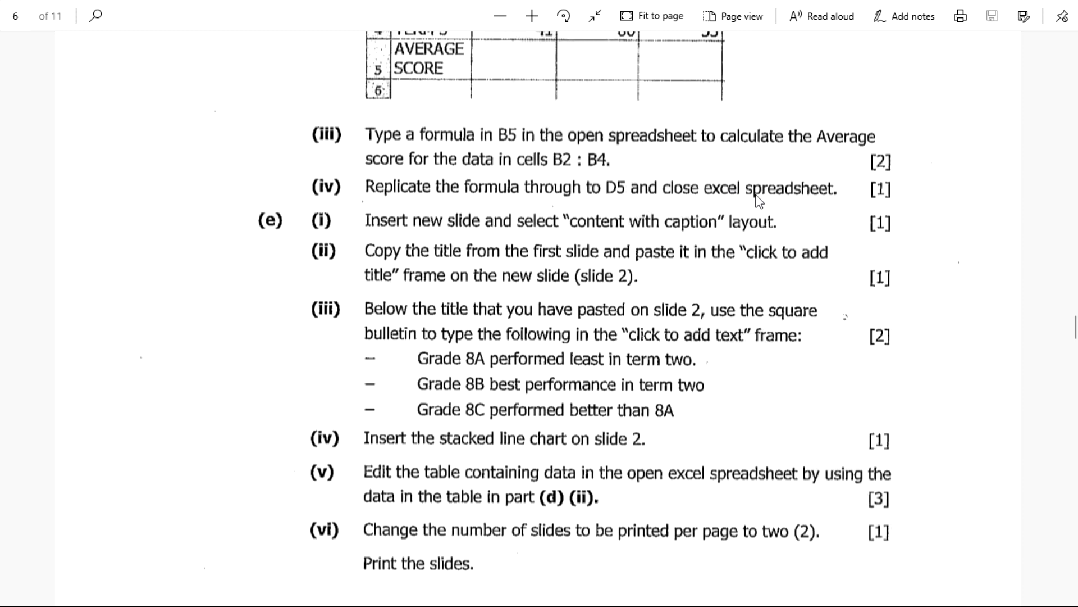
Step: Switch back to PowerPoint and open the chart's data in Excel, dismissing the Office activation notices
{"action": "key", "text": "alt+Tab"}
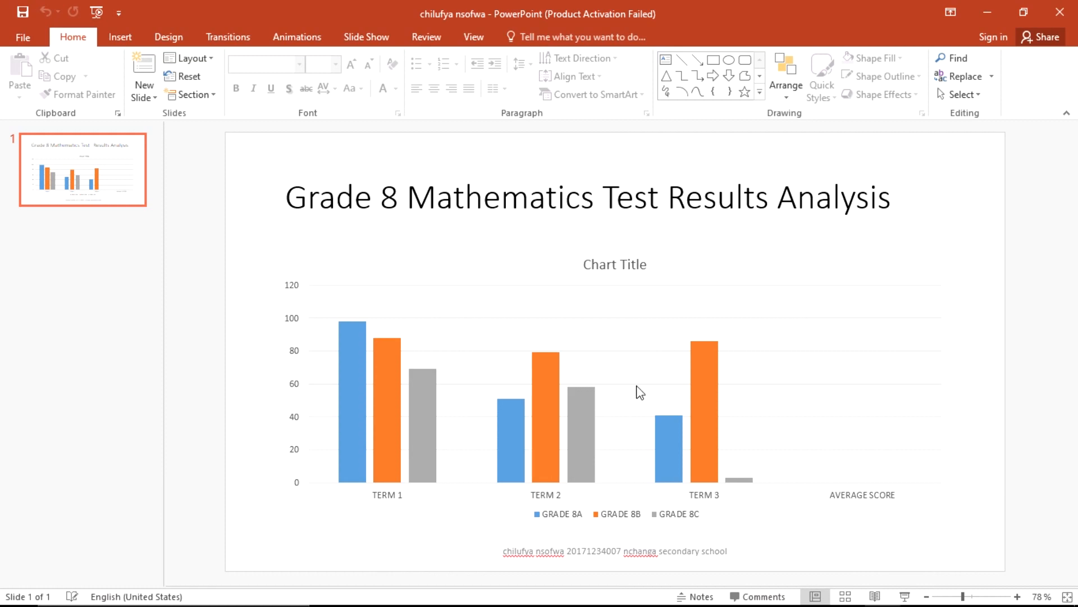
{"action": "right_click", "coordinate": [620, 348]}
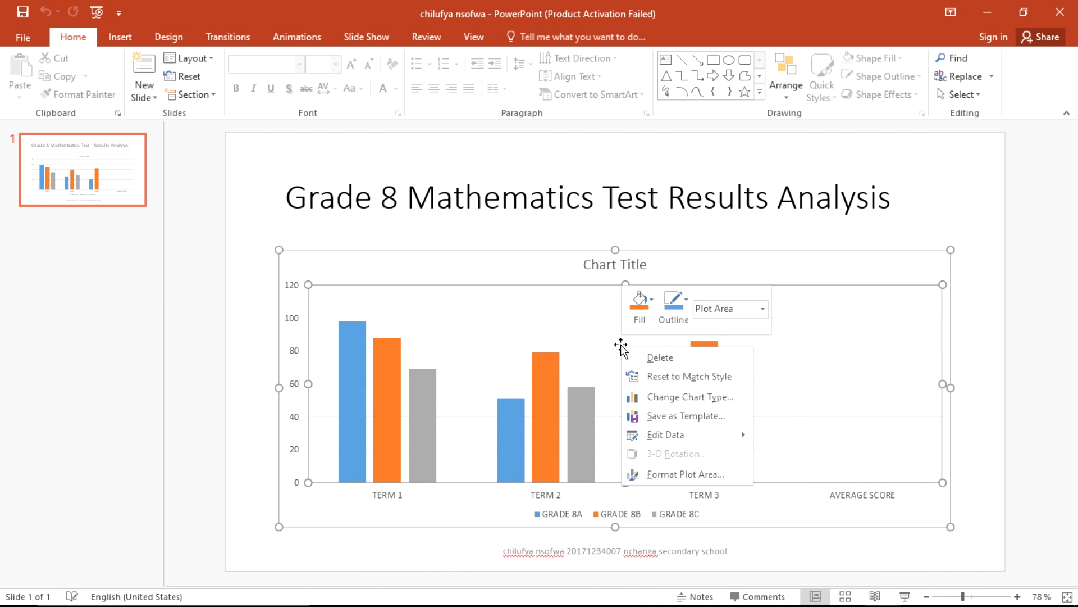
{"action": "left_click", "coordinate": [662, 437]}
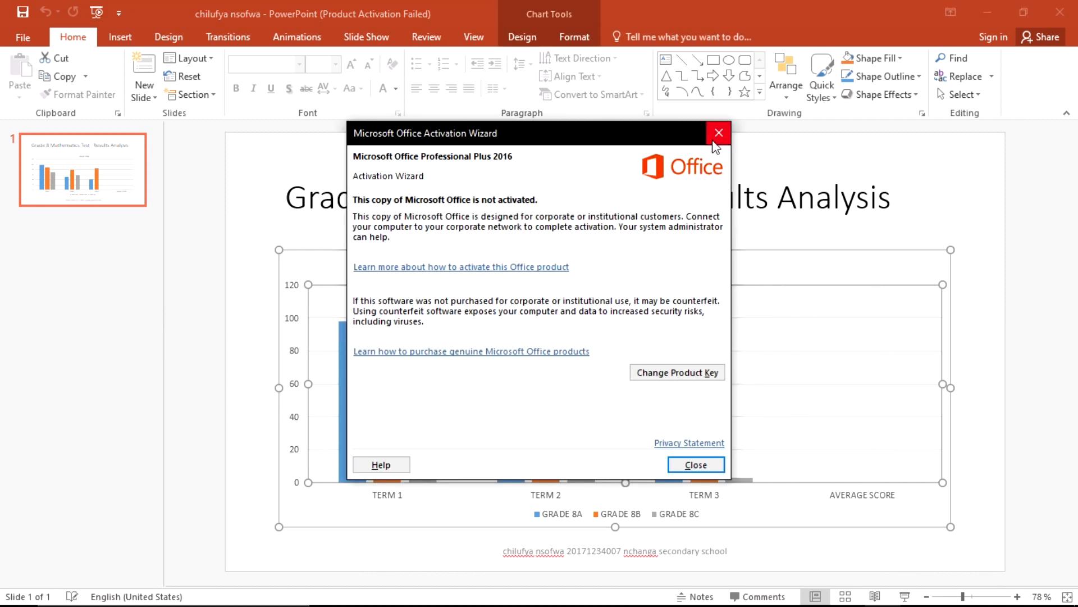
{"action": "left_click", "coordinate": [719, 133]}
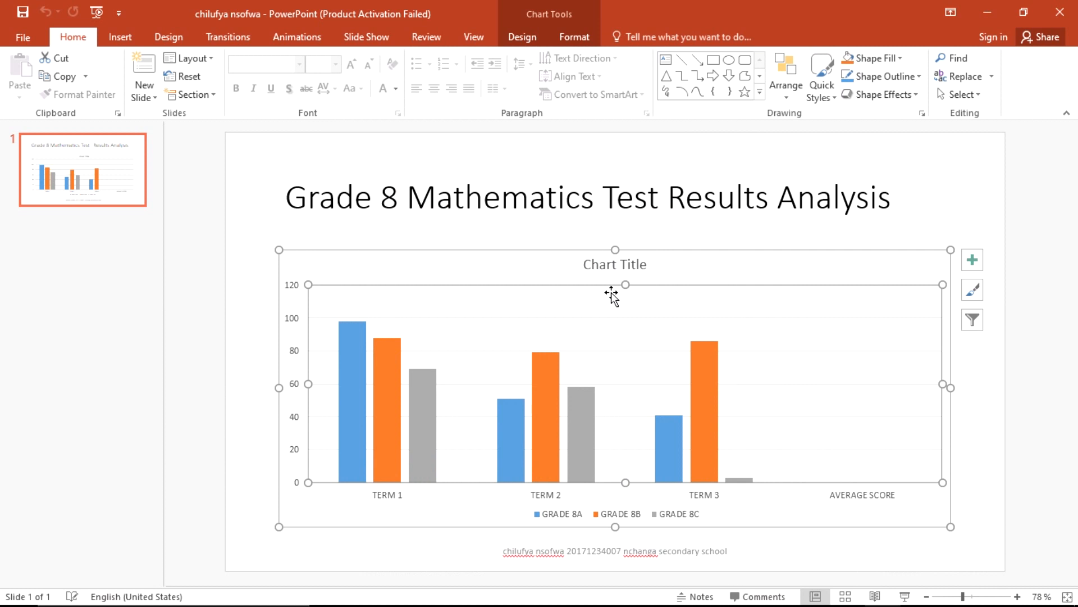
{"action": "right_click", "coordinate": [603, 310]}
{"action": "mouse_move", "coordinate": [705, 398]}
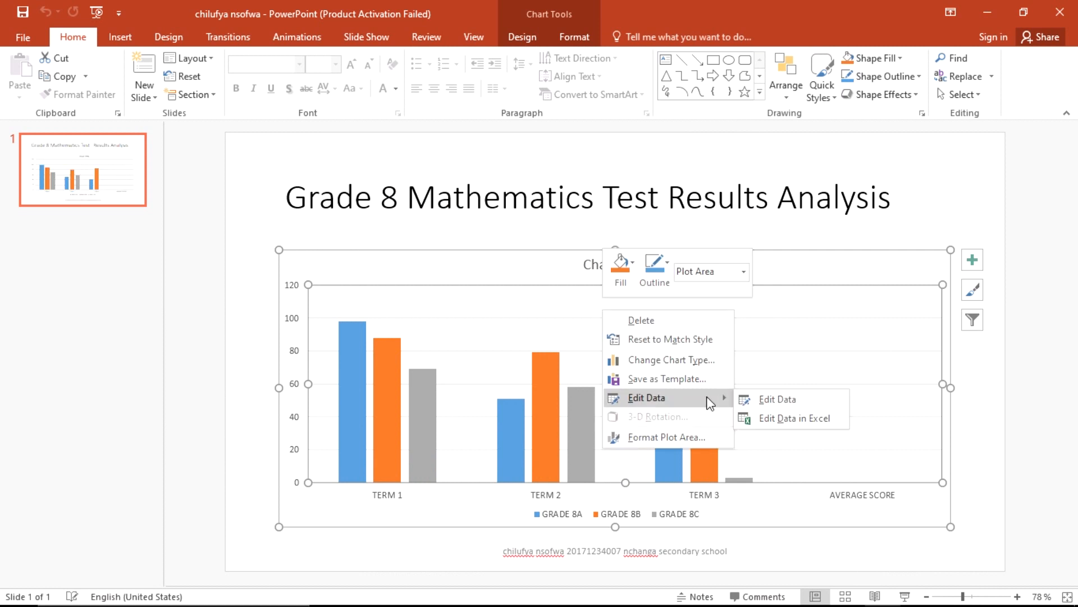
{"action": "left_click", "coordinate": [767, 419]}
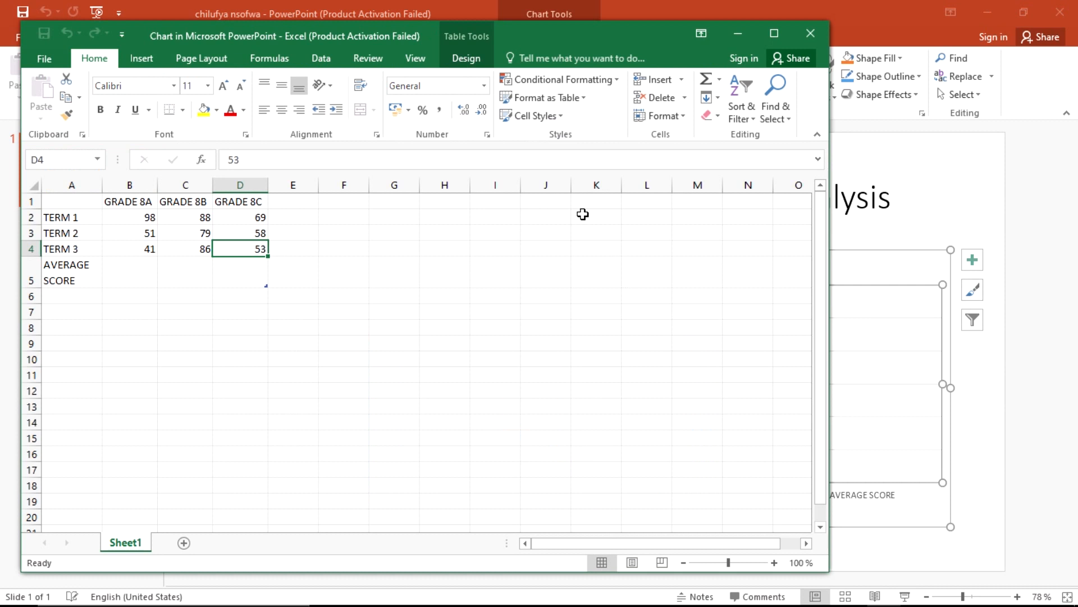
{"action": "left_click", "coordinate": [505, 26]}
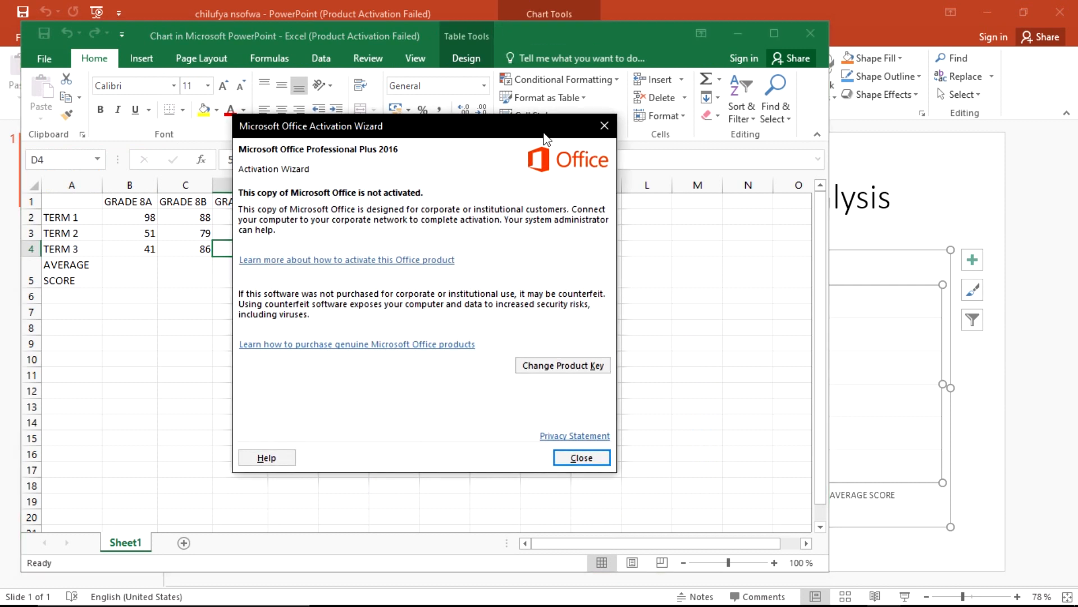
{"action": "left_click", "coordinate": [605, 125]}
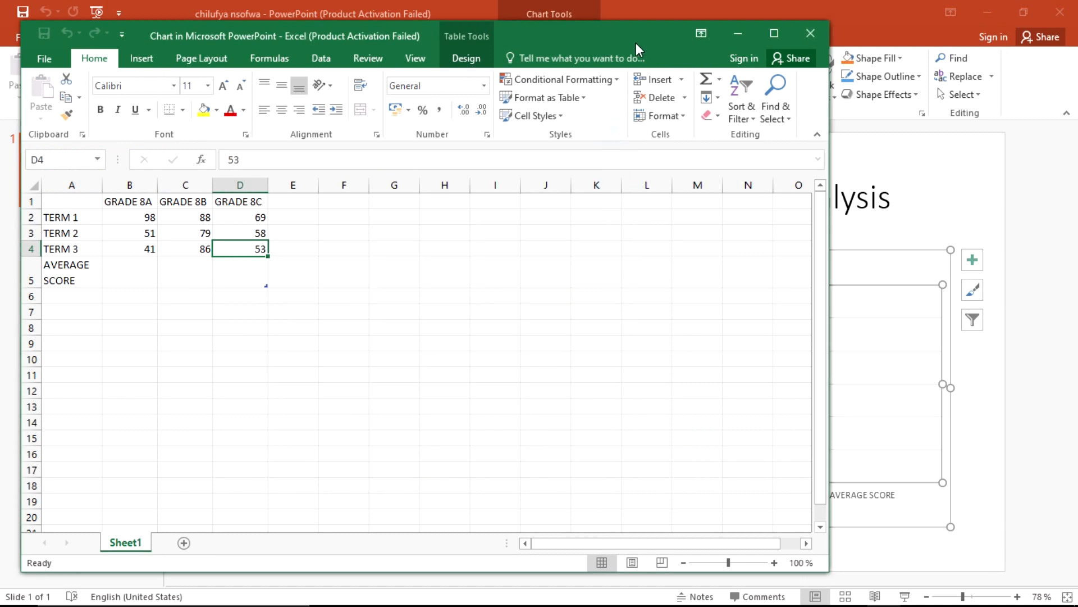
{"action": "left_click_drag", "start_coordinate": [632, 37], "coordinate": [658, 45]}
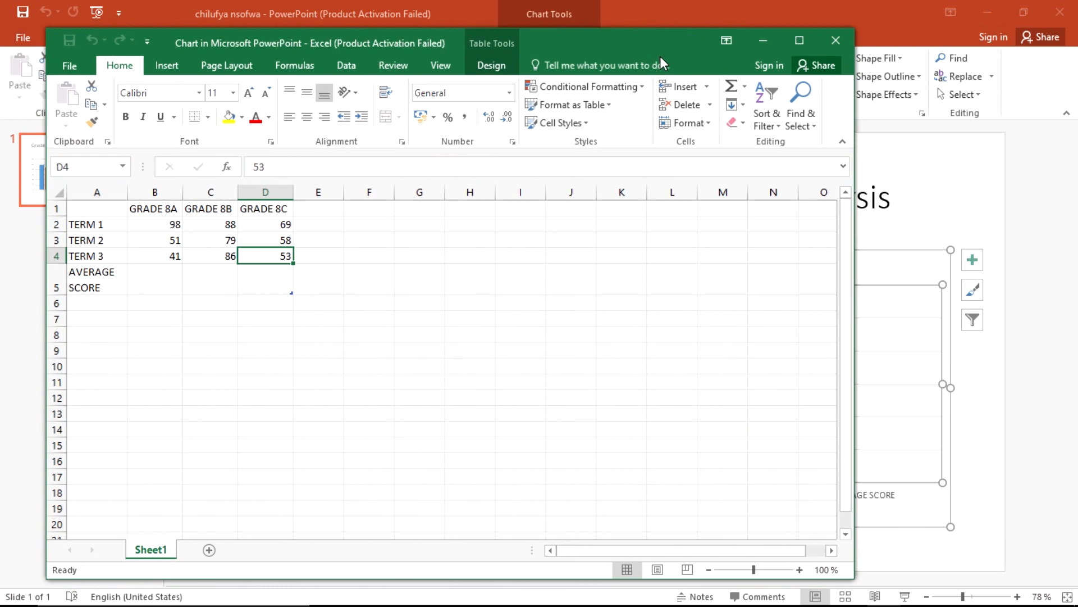
Step: Start an AVERAGE function in cell B5 for the Grade 8A average score
{"action": "left_click", "coordinate": [143, 280]}
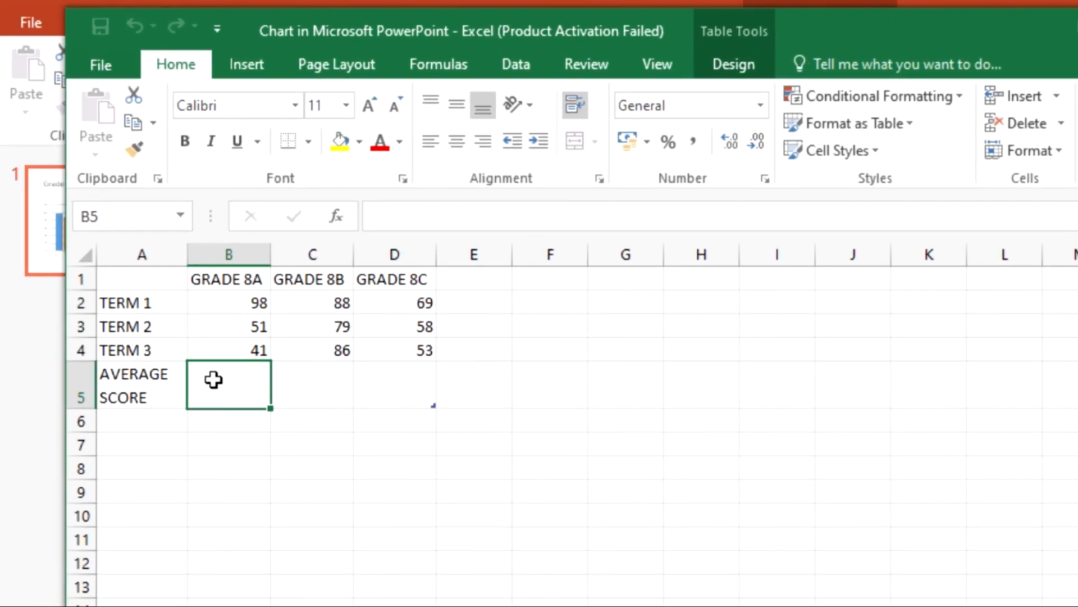
{"action": "type", "text": "="}
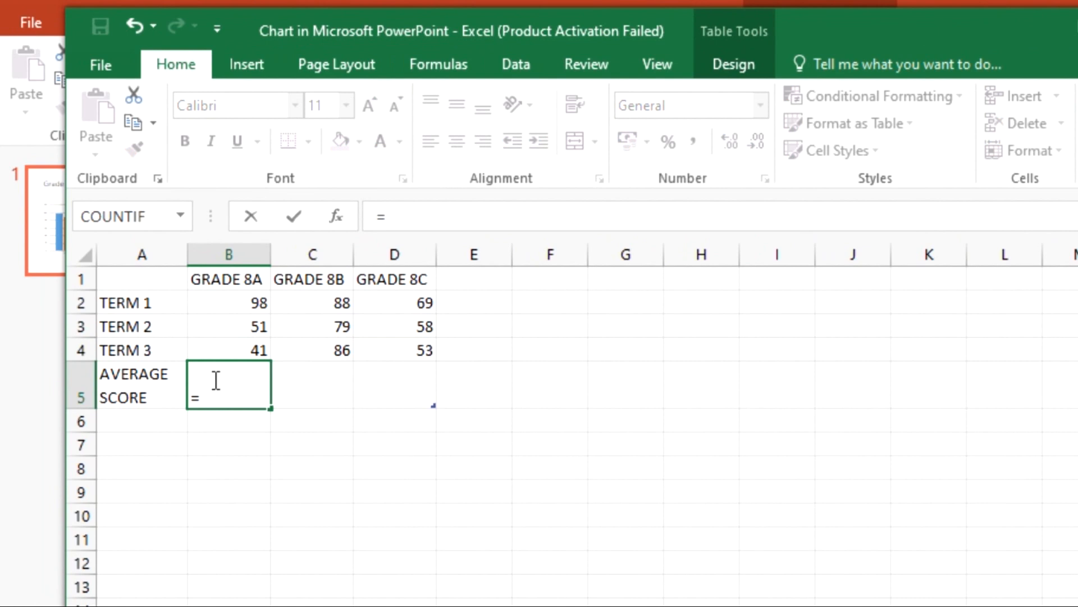
{"action": "type", "text": "AVER"}
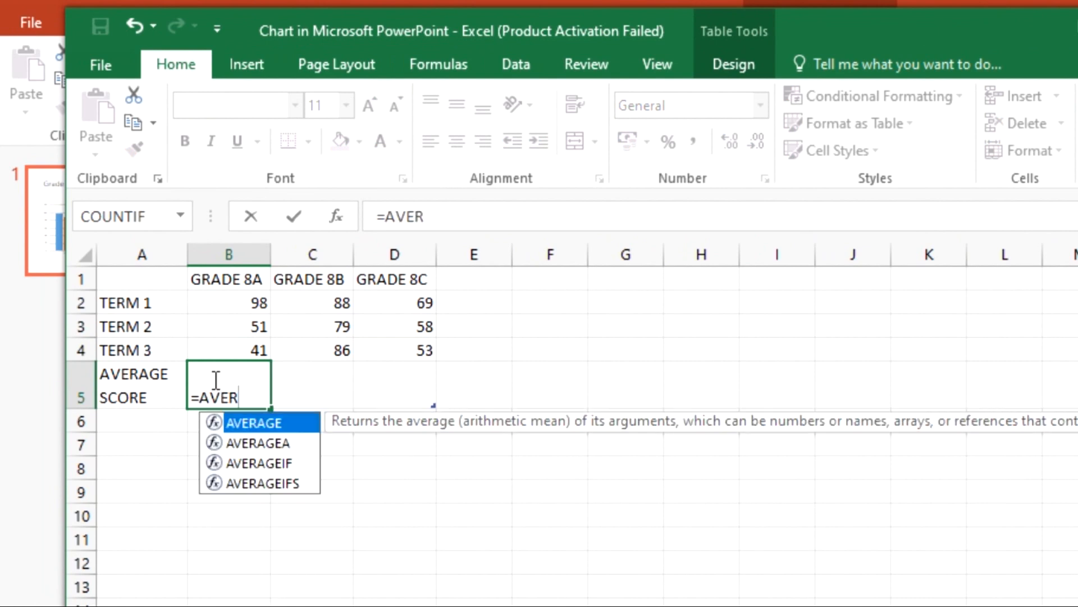
{"action": "key", "text": "Return"}
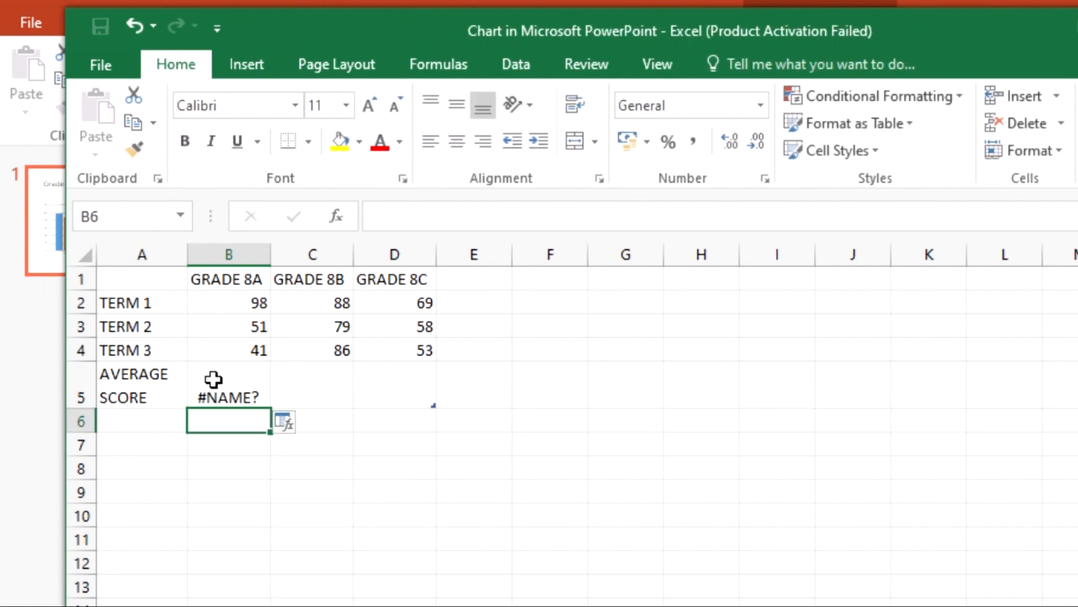
{"action": "left_click", "coordinate": [214, 379]}
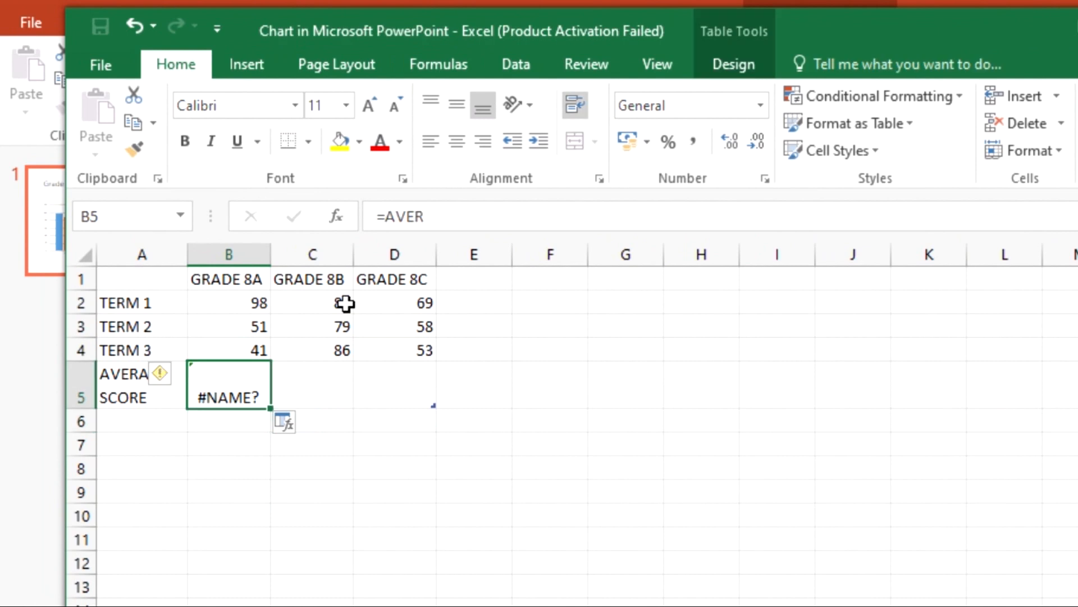
{"action": "left_click", "coordinate": [442, 217]}
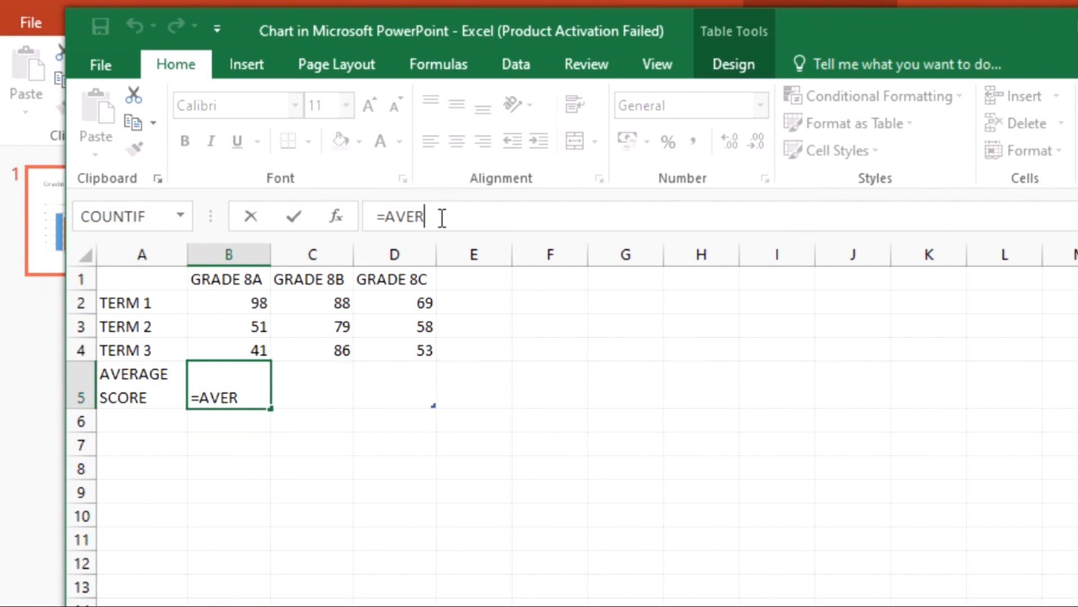
{"action": "type", "text": "A"}
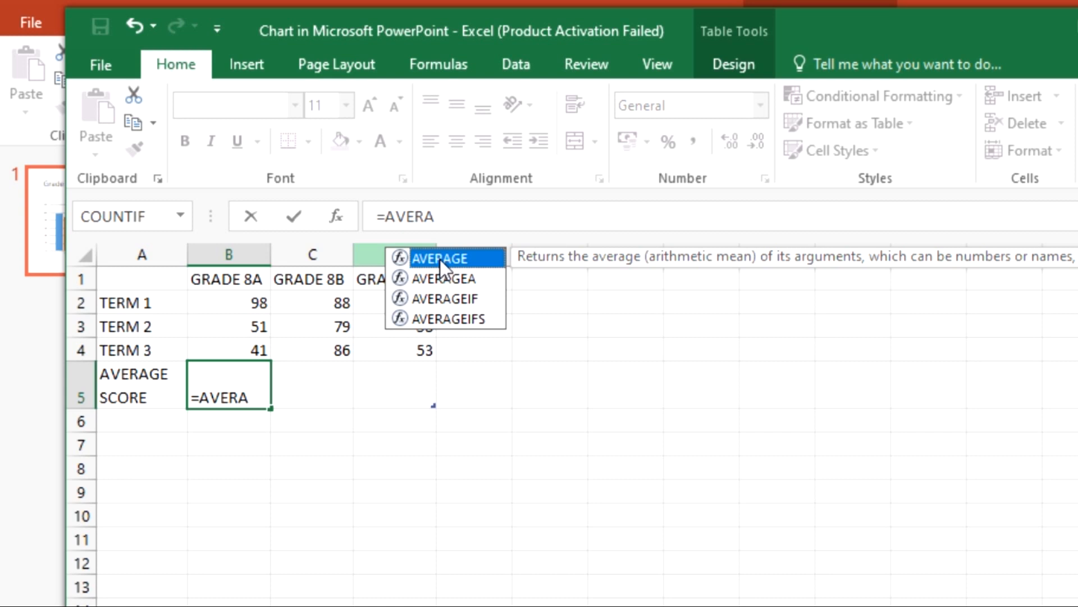
{"action": "double_click", "coordinate": [481, 258]}
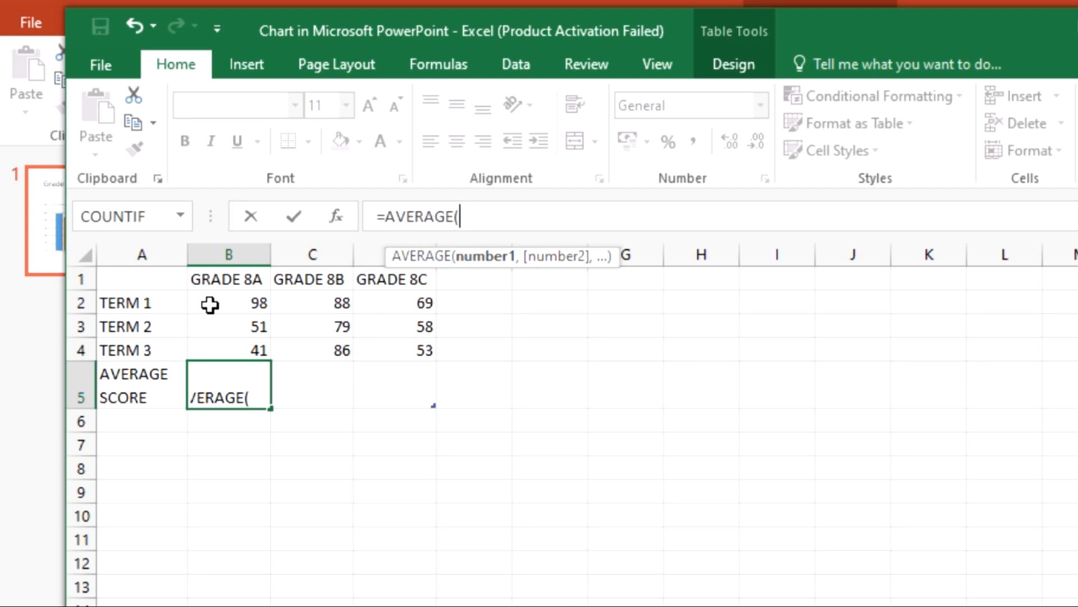
Step: Set B2:B4 as the range of the AVERAGE function, close its parenthesis and enter the formula
{"action": "left_click_drag", "start_coordinate": [209, 304], "coordinate": [218, 350]}
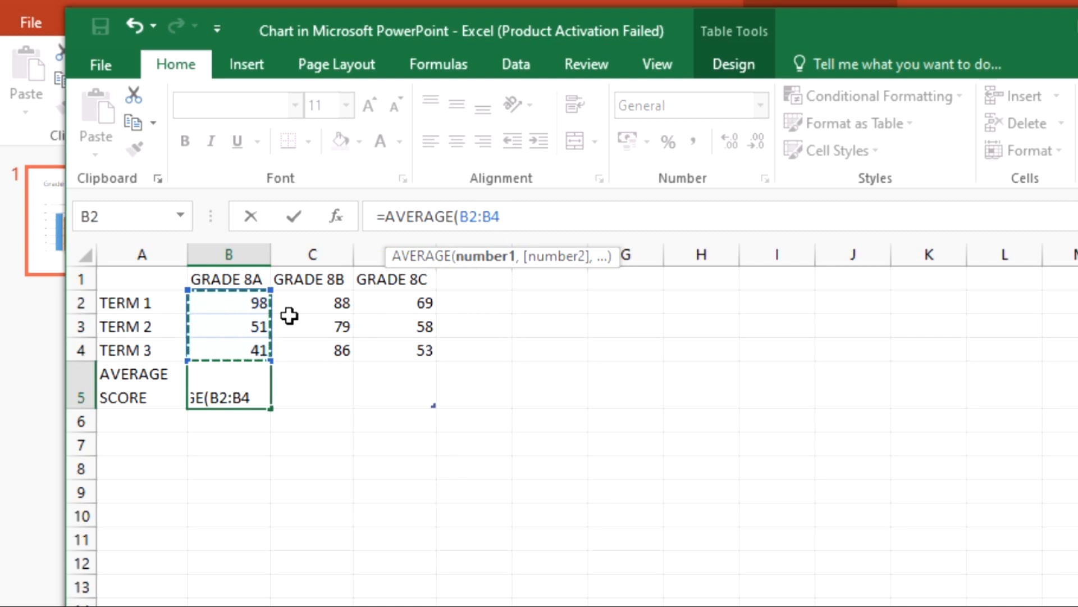
{"action": "left_click", "coordinate": [517, 219]}
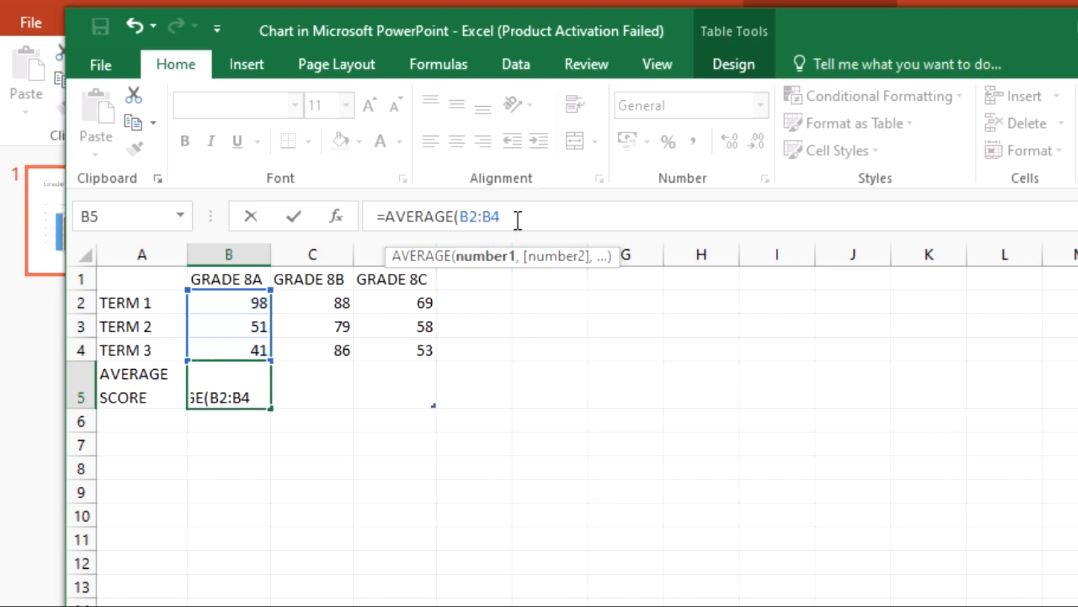
{"action": "type", "text": ")"}
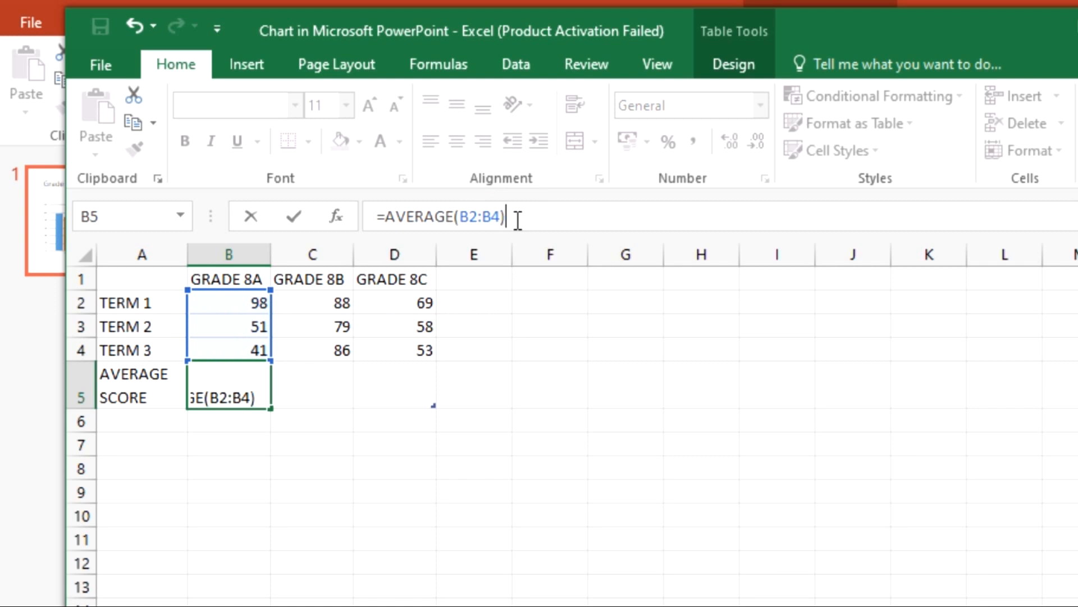
{"action": "key", "text": "Return"}
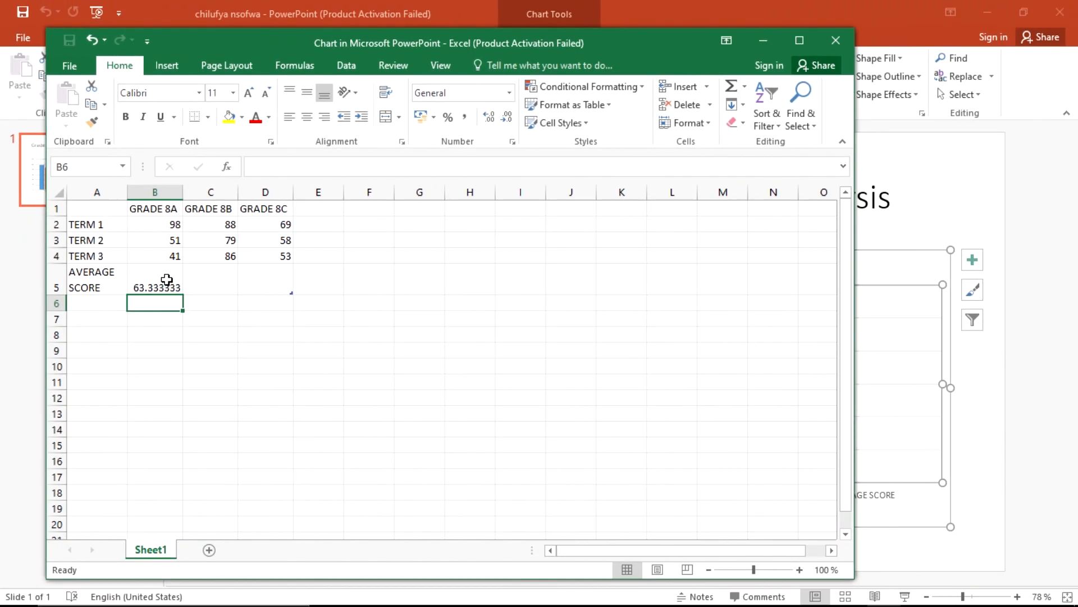
Step: Check the exam paper's instruction on replicating the formula, then copy the AVERAGE formula from B5 through D5
{"action": "left_click", "coordinate": [164, 281]}
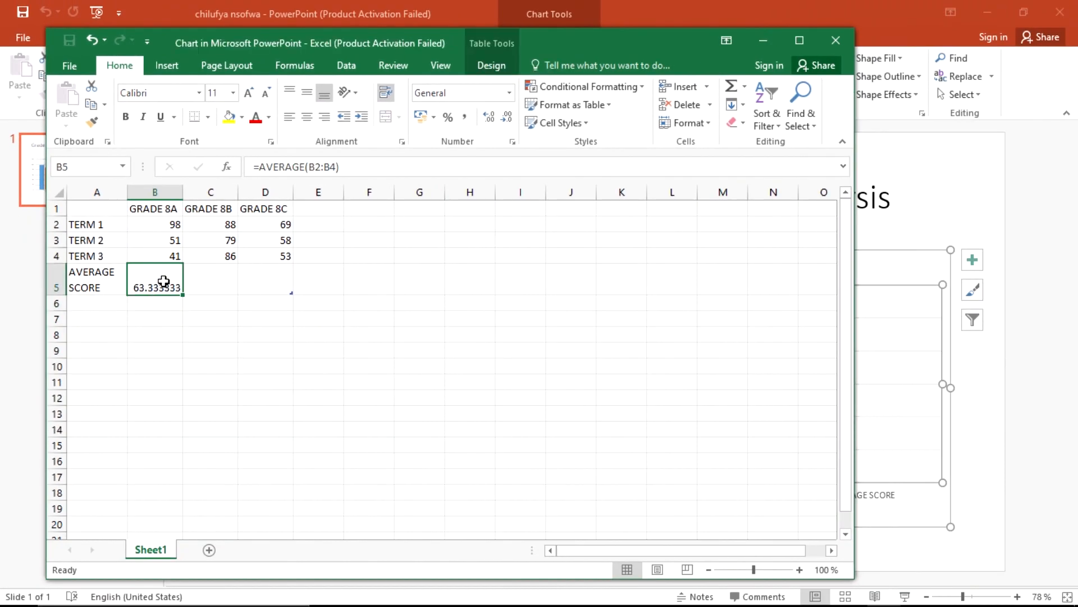
{"action": "key", "text": "alt+Tab"}
{"action": "key", "text": "alt+Tab"}
{"action": "key", "text": "alt+Tab"}
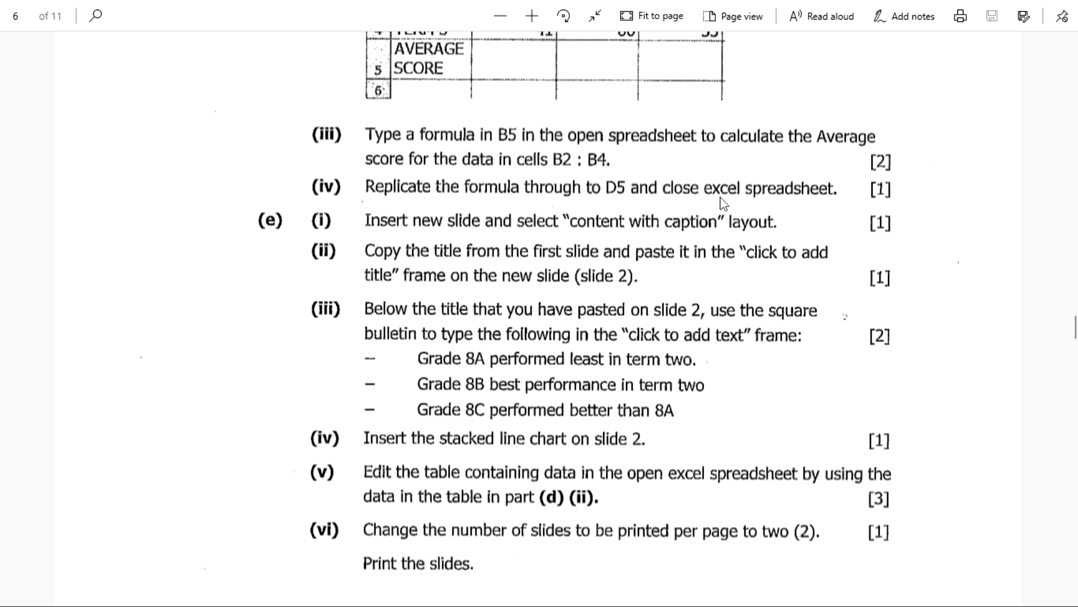
{"action": "key", "text": "alt+Tab"}
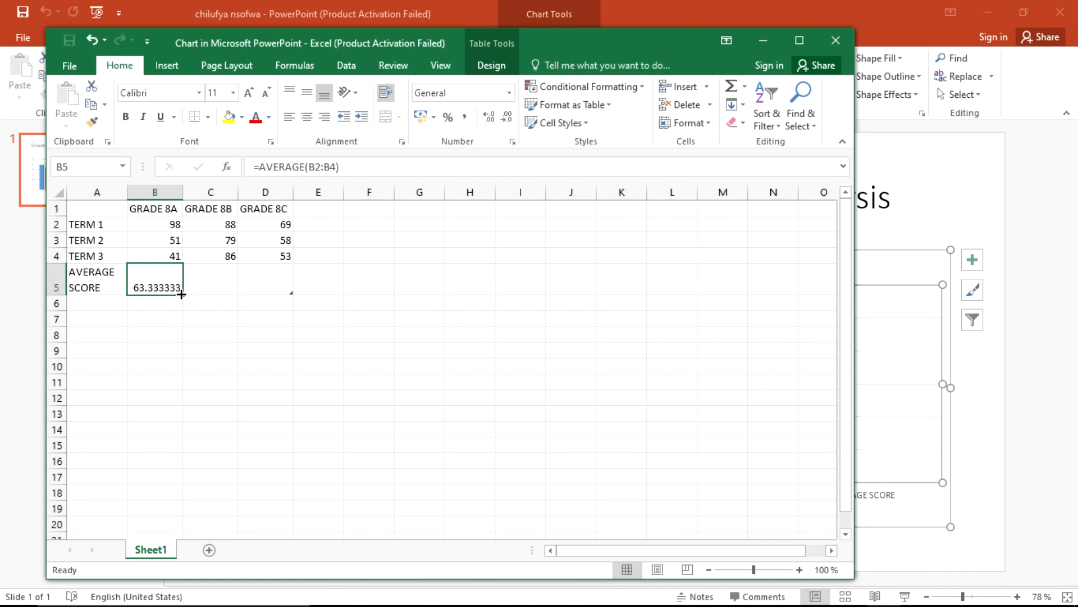
{"action": "left_click_drag", "start_coordinate": [181, 293], "coordinate": [256, 287]}
{"action": "left_click_drag", "start_coordinate": [276, 288], "coordinate": [281, 287]}
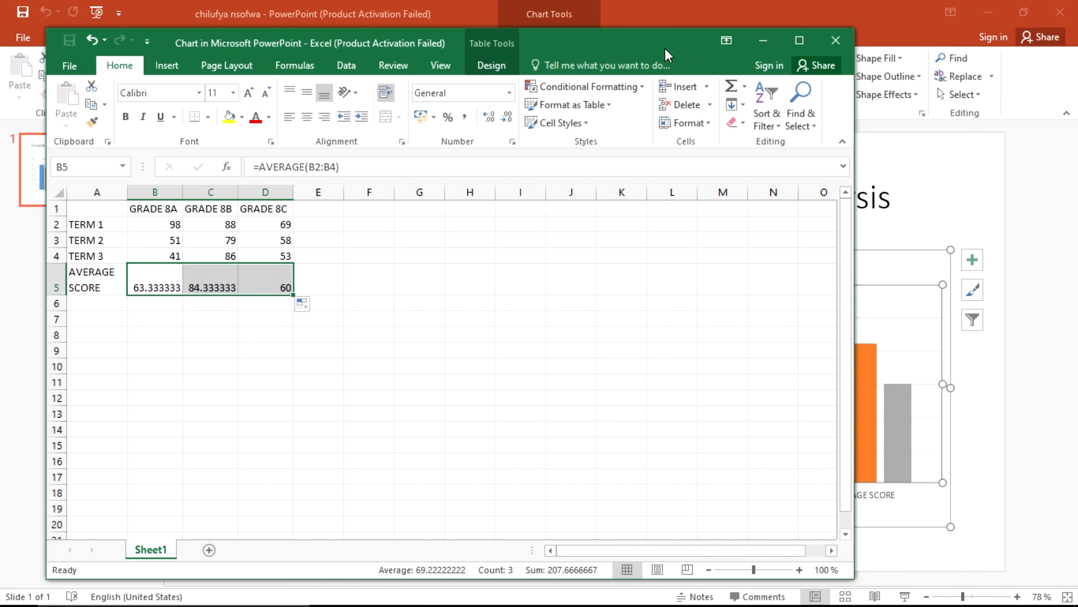
Step: Check the average score columns in the slide's chart, then close the chart's Excel spreadsheet
{"action": "key", "text": "alt+Tab"}
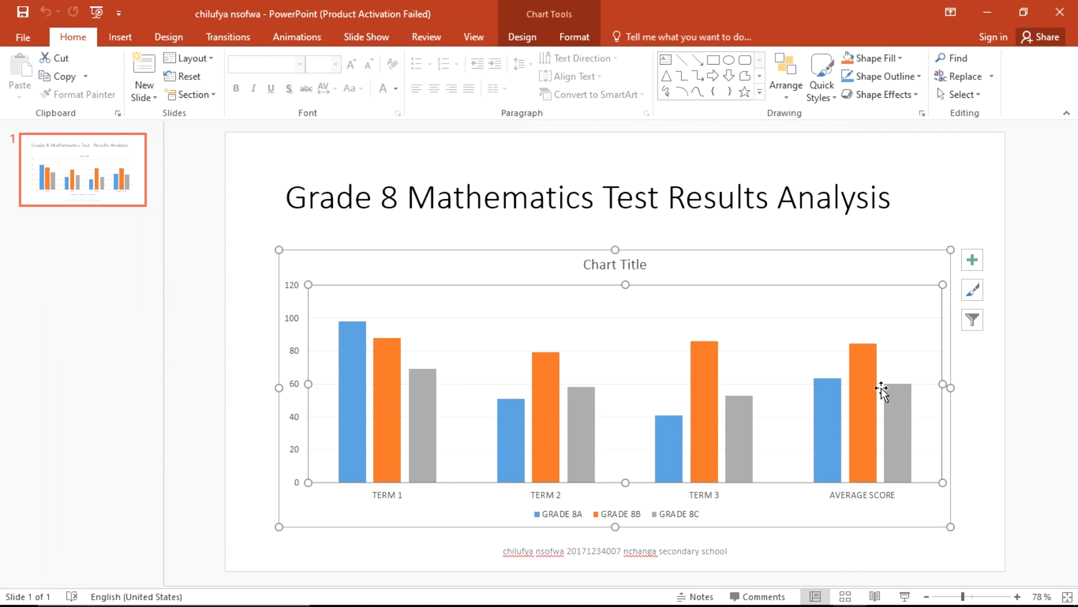
{"action": "key", "text": "alt+Tab"}
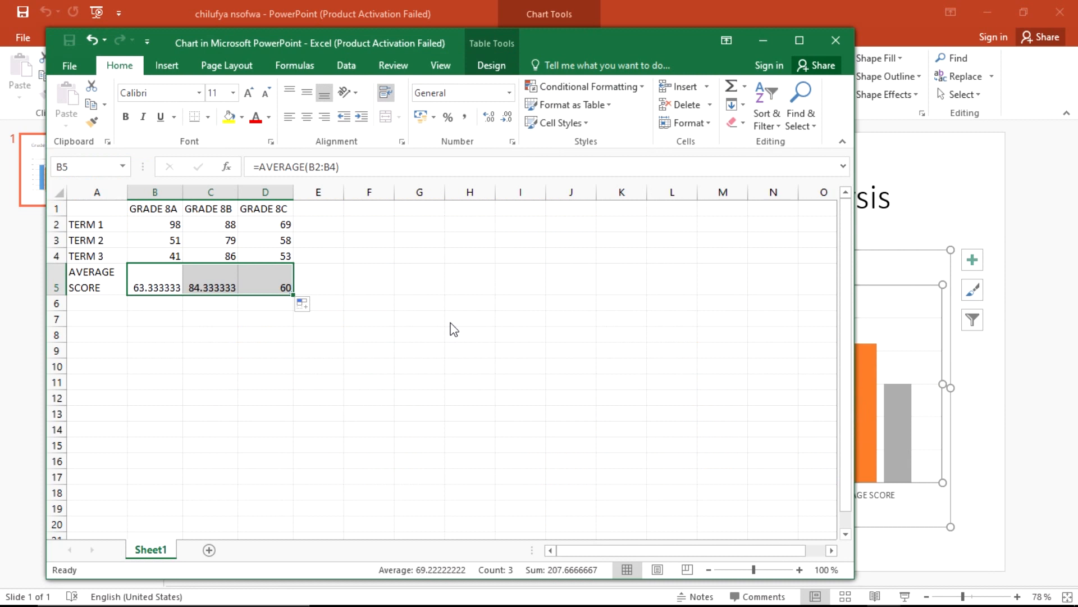
{"action": "key", "text": "alt+Tab"}
{"action": "key", "text": "alt+Tab"}
{"action": "left_click", "coordinate": [840, 50]}
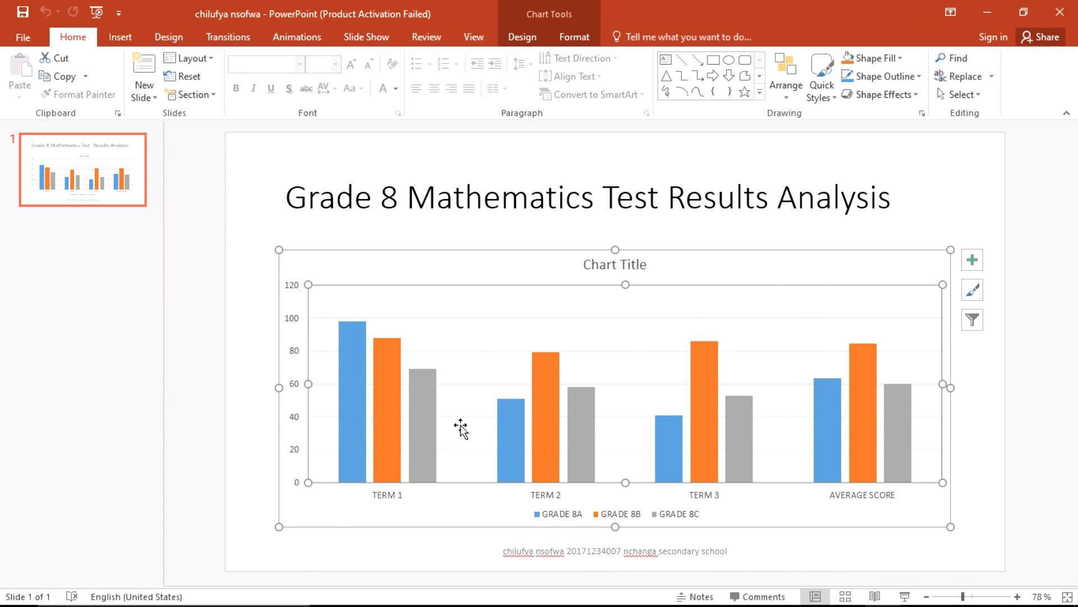
Step: Save the presentation and switch to the exam paper PDF in Microsoft Edge
{"action": "left_click", "coordinate": [22, 39]}
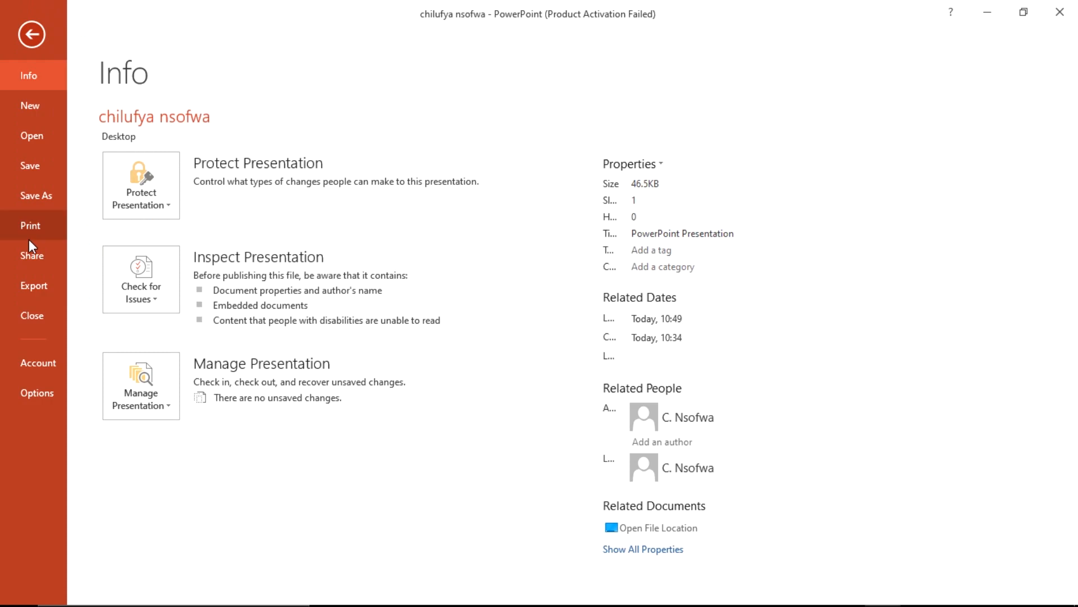
{"action": "left_click", "coordinate": [29, 167]}
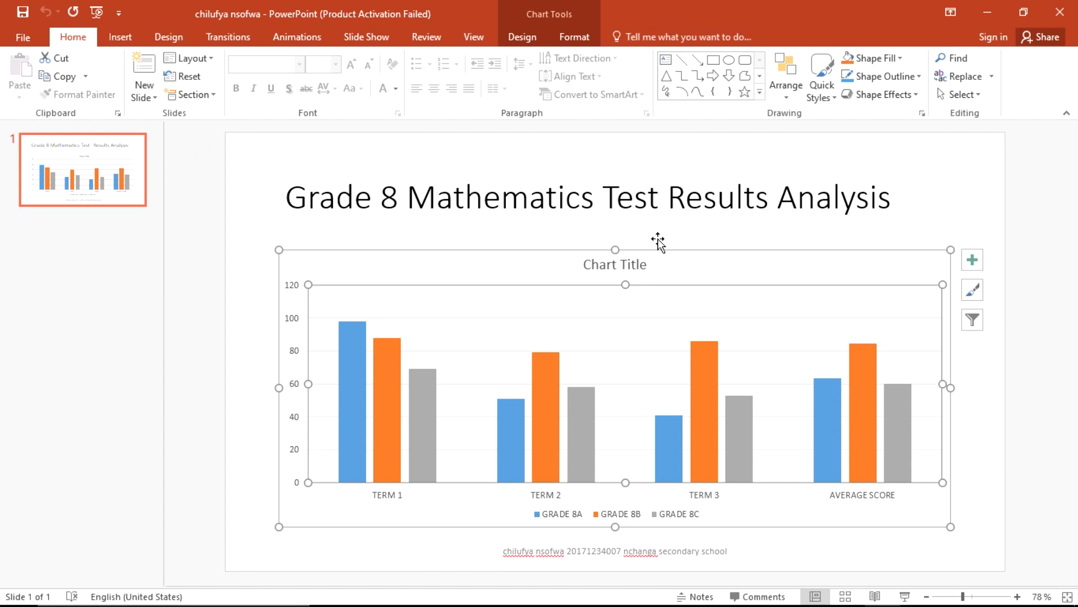
{"action": "key", "text": "alt+Tab"}
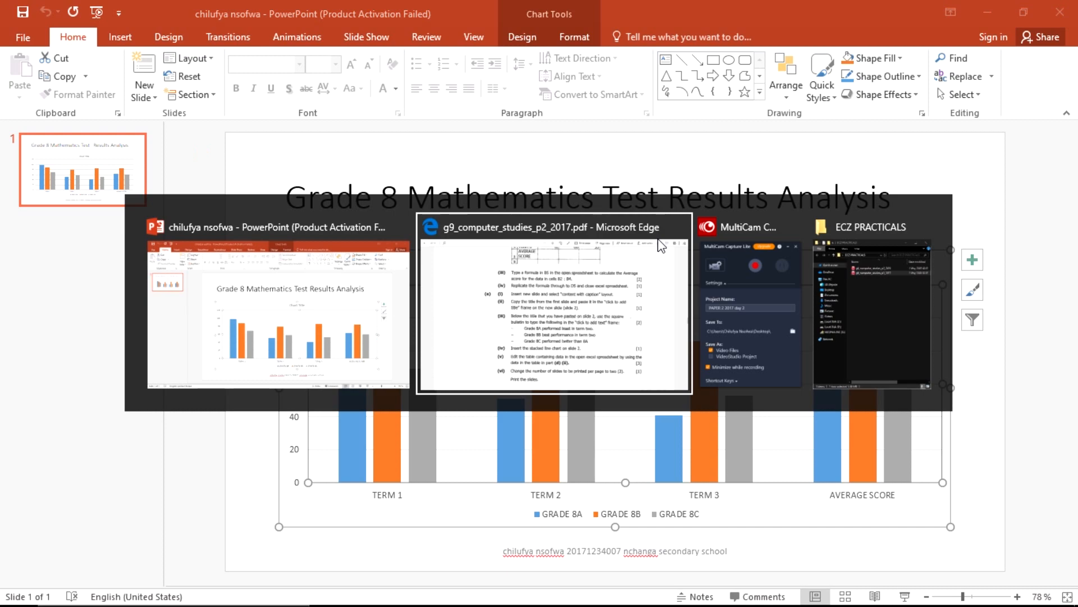